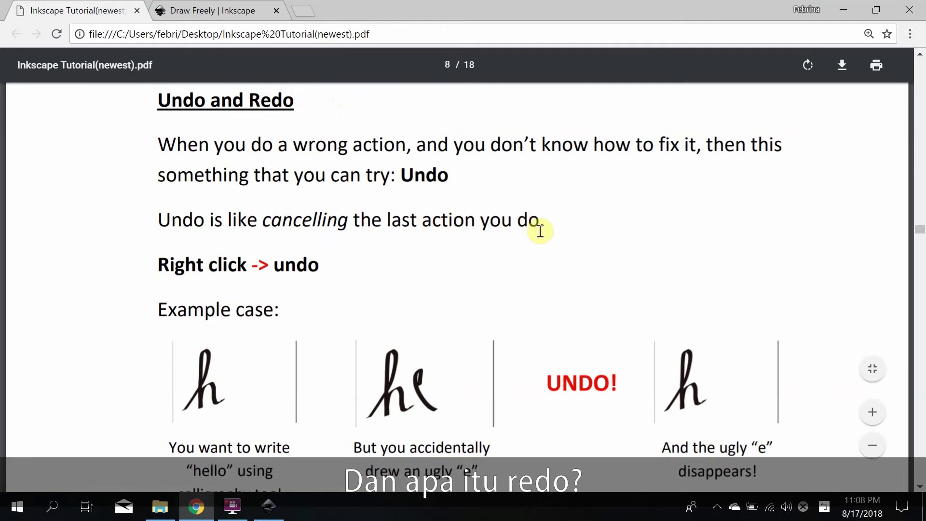
scroll(536, 228, down, 4)
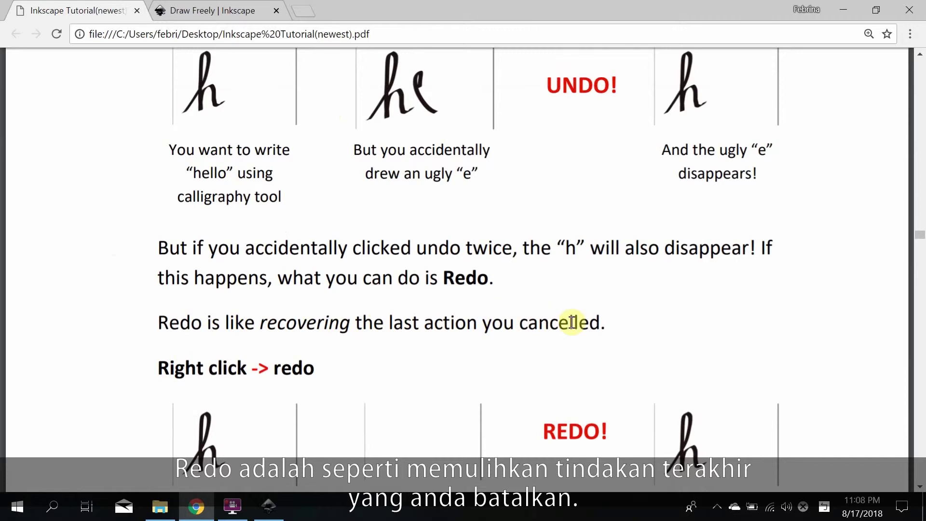
Bring Inkscape forward and select the Calligraphy tool with a pen width of 40.
click(273, 510)
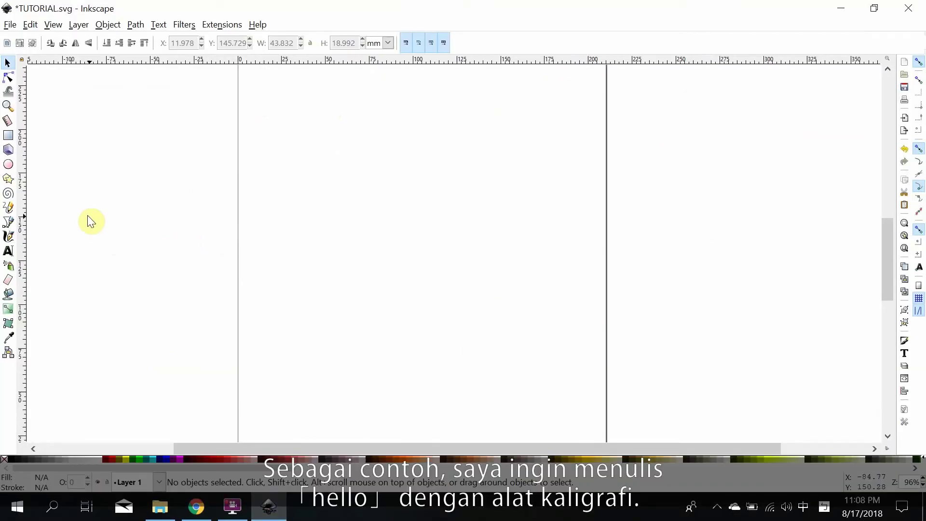
click(9, 240)
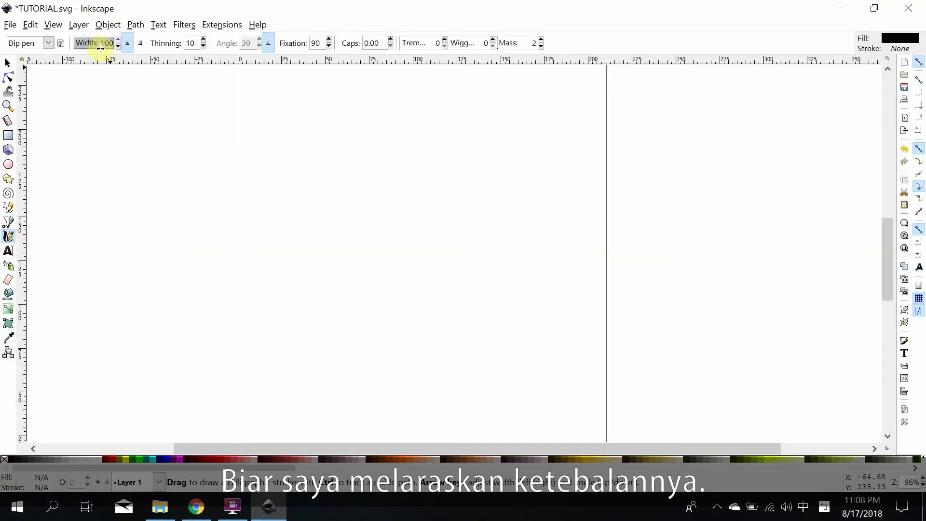
text(42)
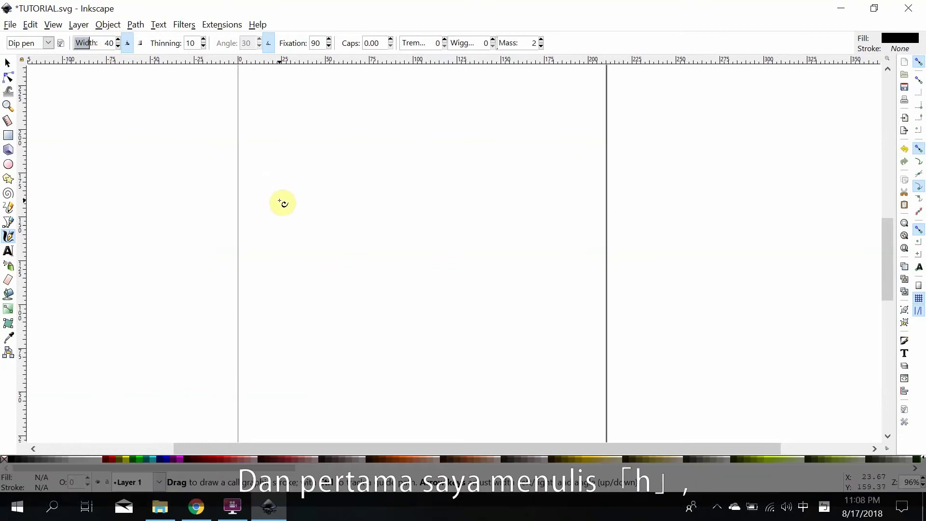
Write a calligraphic 'h' in two strokes, then a looping 'e' with a long tail.
mouse_move(271, 206)
mouse_down()
mouse_move(319, 126)
mouse_move(305, 234)
mouse_move(342, 219)
mouse_up()
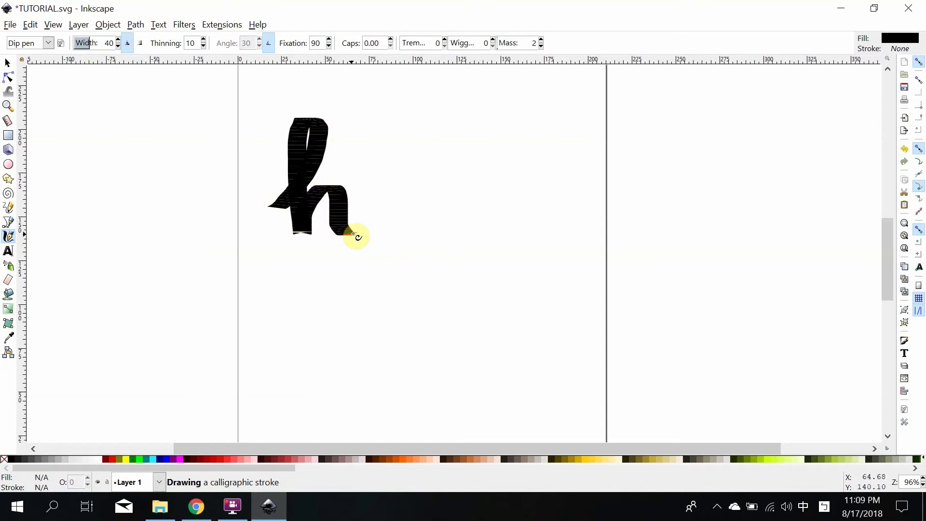
drag(342, 218, 365, 233)
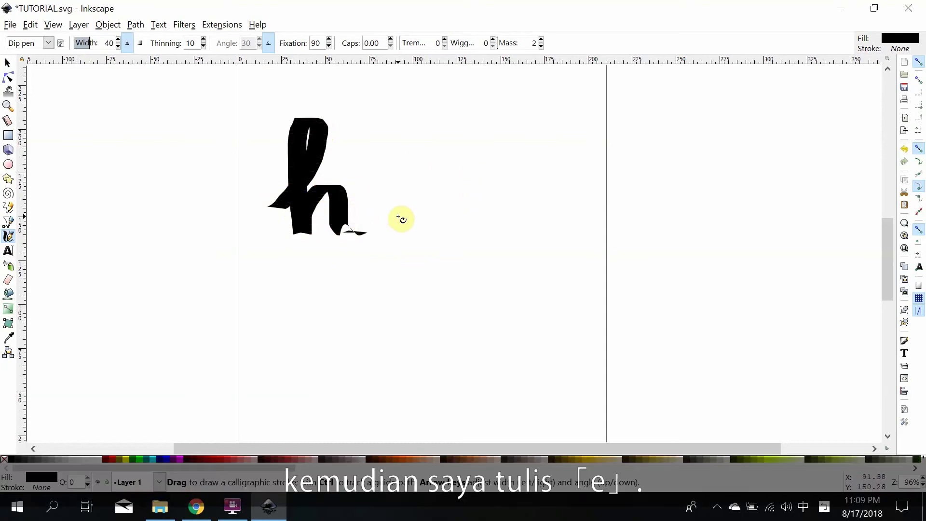
mouse_move(376, 236)
mouse_down()
mouse_move(403, 210)
mouse_move(398, 234)
mouse_move(462, 370)
mouse_up()
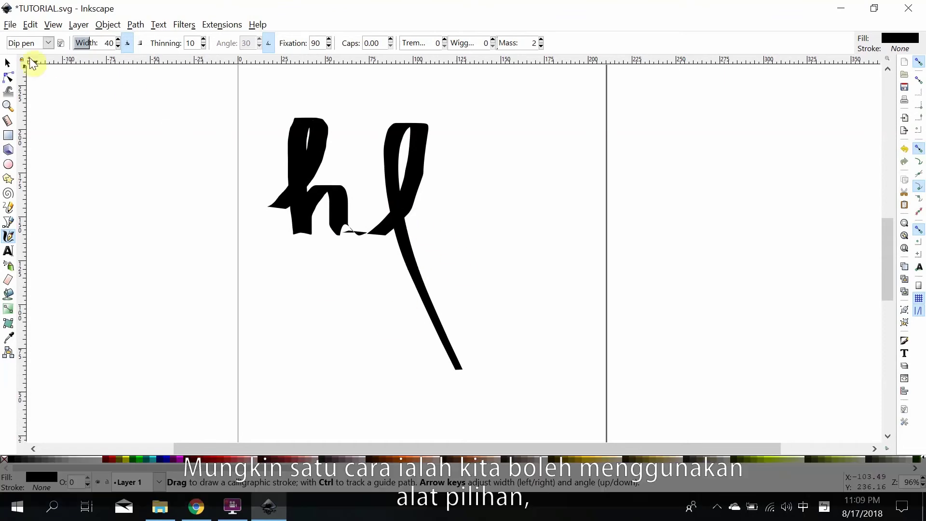
click(9, 64)
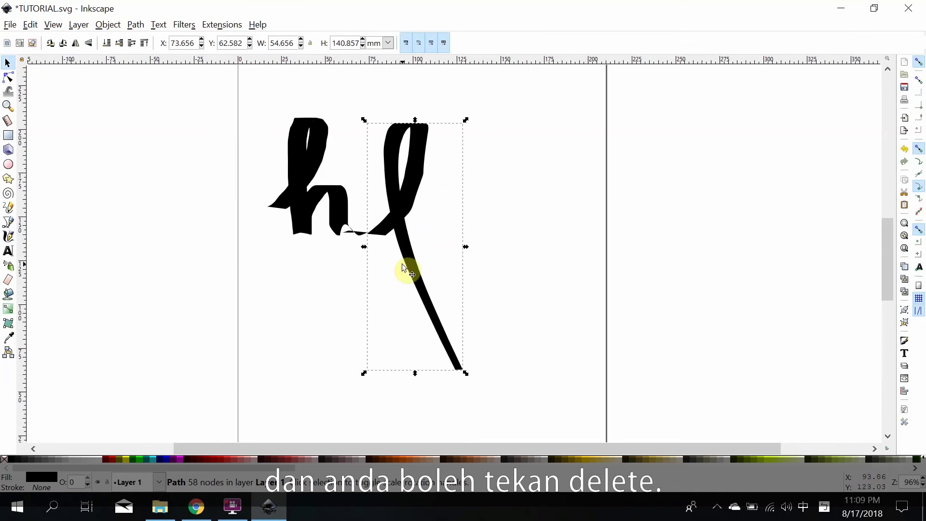
key(Delete)
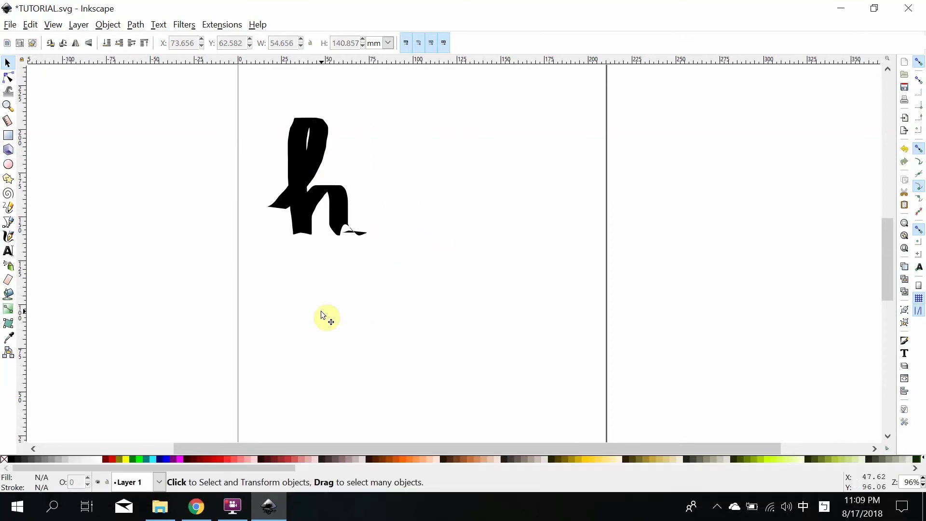
key(ctrl+z)
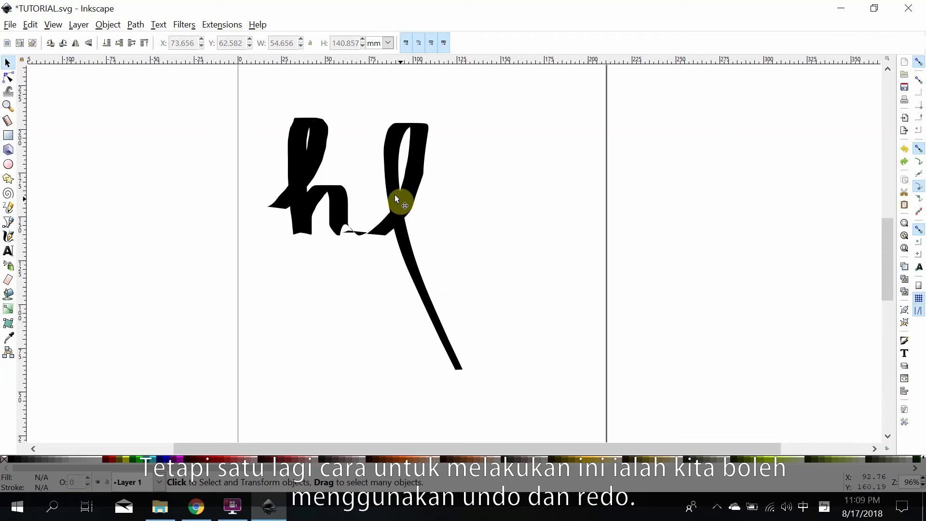
Undo twice from the canvas context menu, removing the looping 'e' and then the 'h'.
right_click(393, 170)
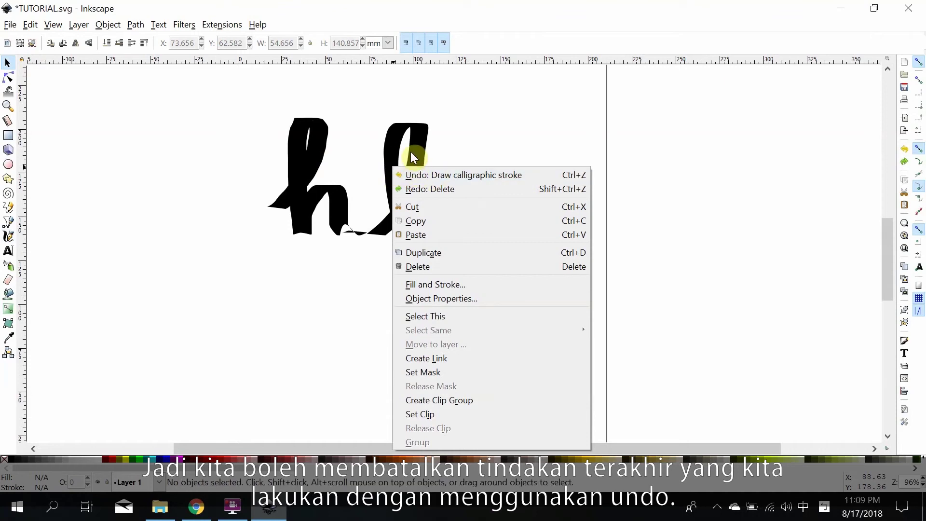
click(388, 143)
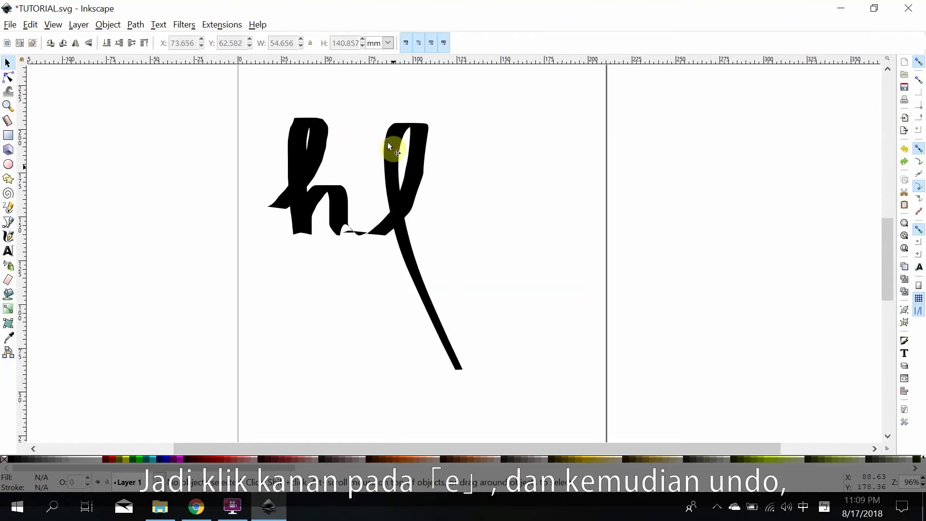
right_click(388, 142)
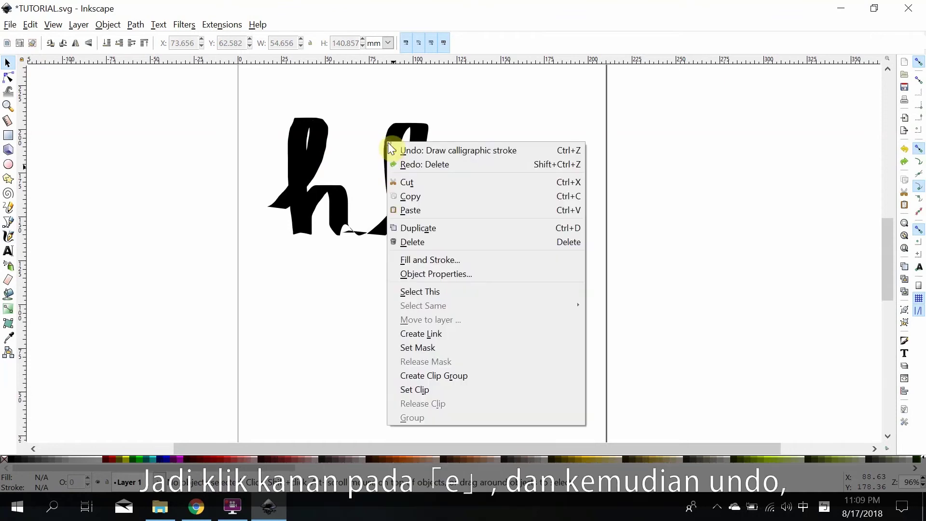
click(414, 151)
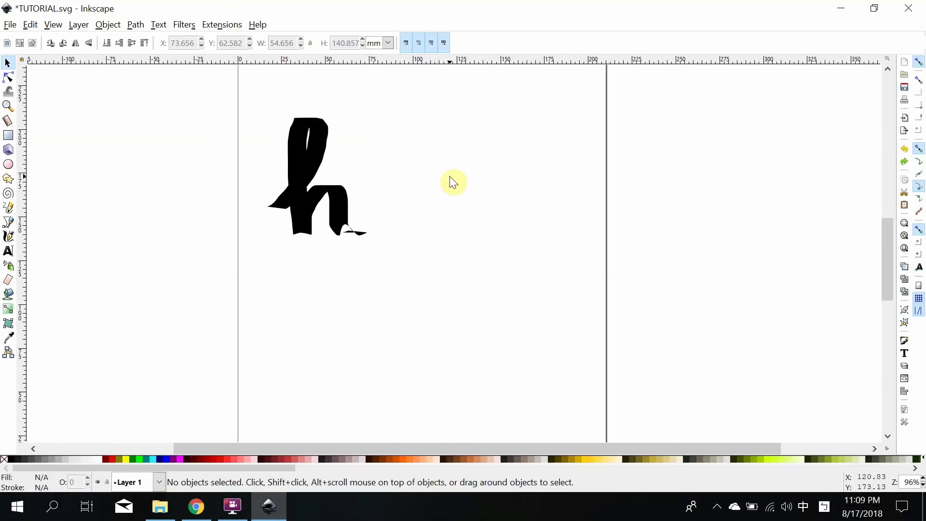
right_click(366, 182)
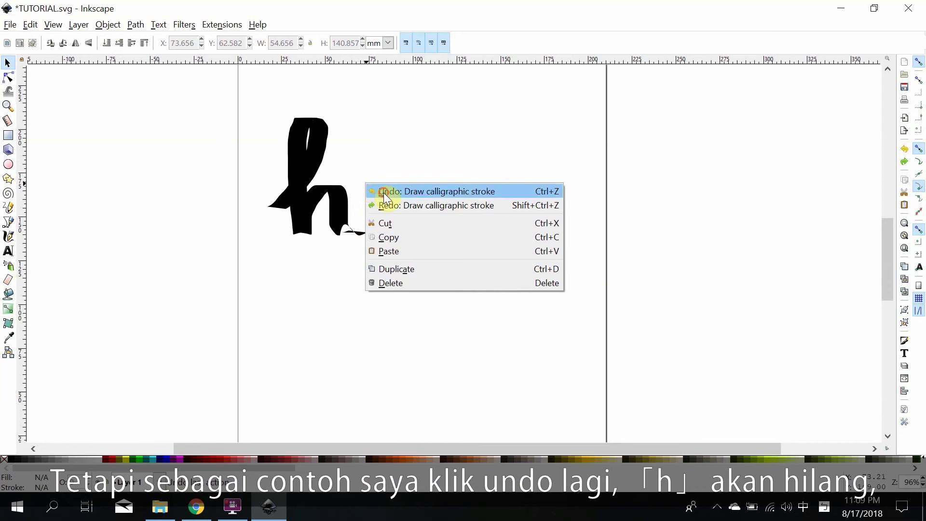
click(383, 192)
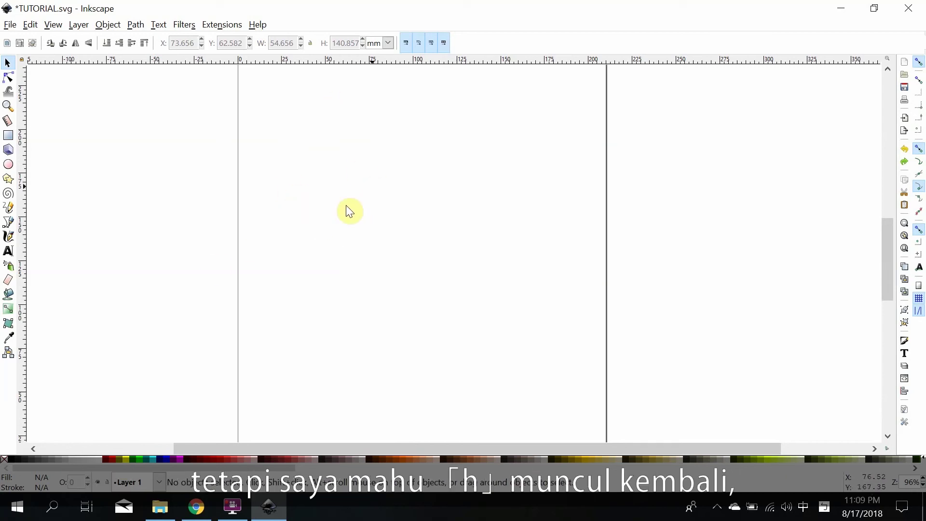
Redo 'Draw calligraphic stroke' from the canvas context menu to restore the 'h'.
right_click(367, 122)
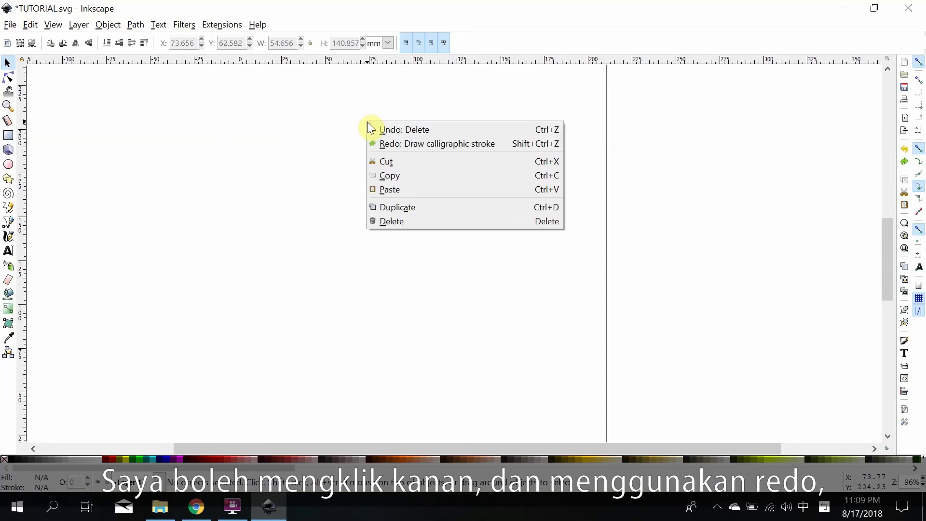
click(411, 143)
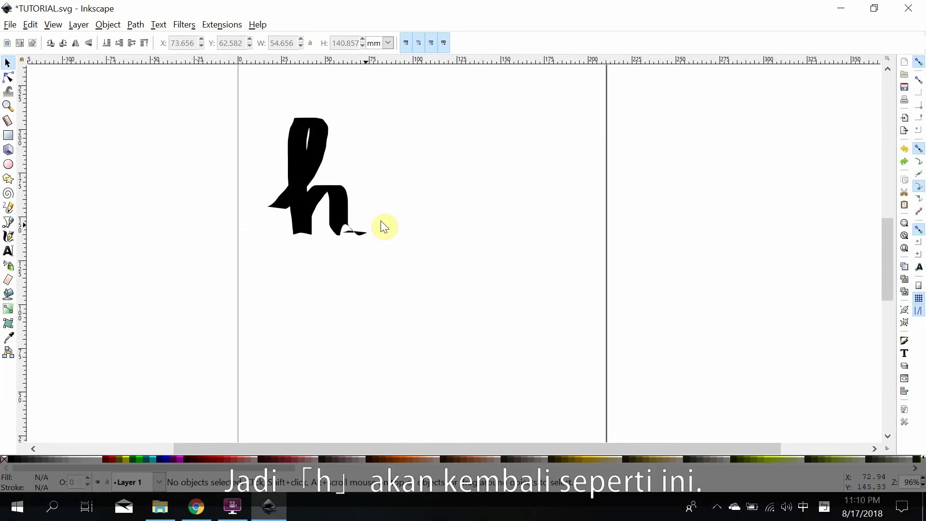
Draw a black ellipse right of the 'h' and a black rectangle beneath them.
click(9, 166)
drag(395, 185, 460, 241)
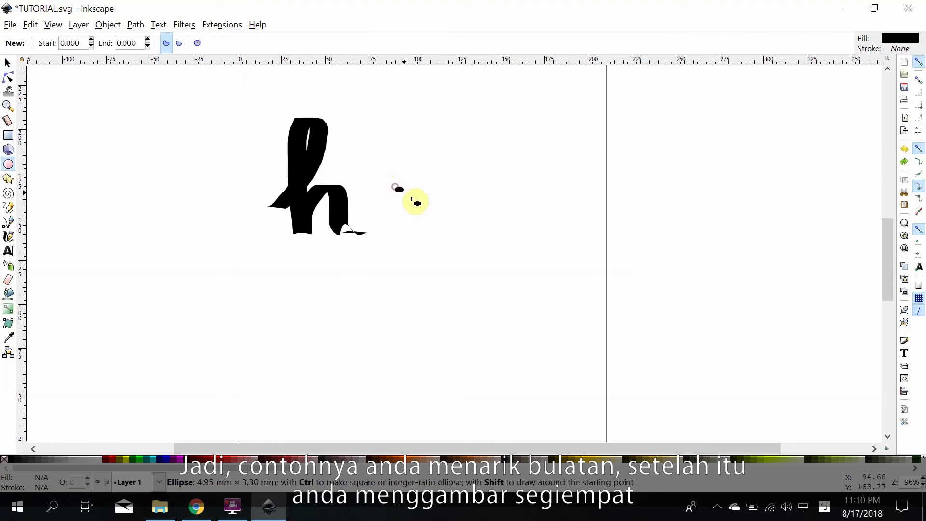
click(8, 138)
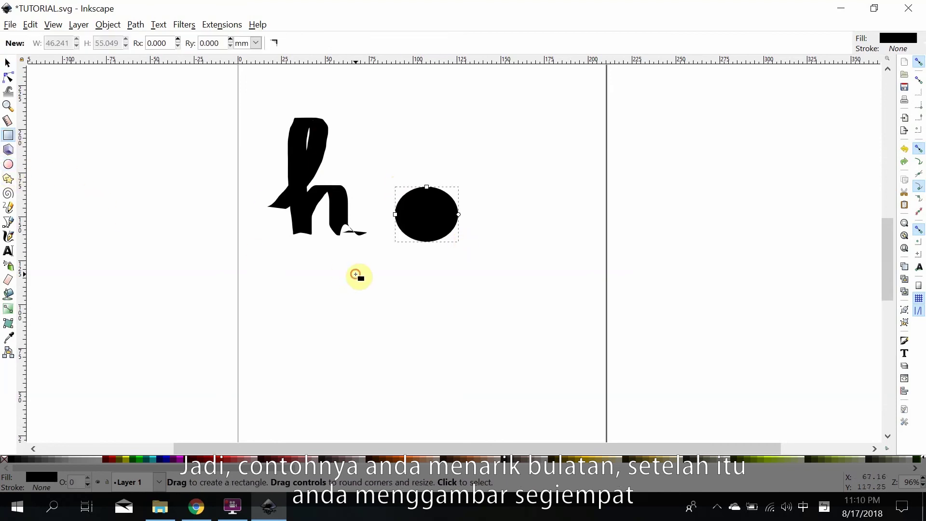
drag(356, 275, 427, 355)
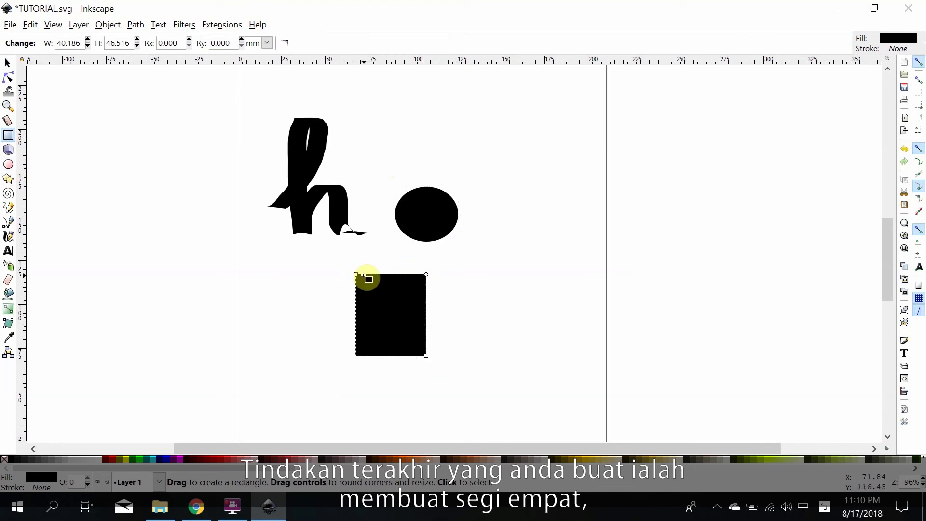
Undo 'Create rectangle', keeping the 'h' and the black ellipse.
right_click(401, 317)
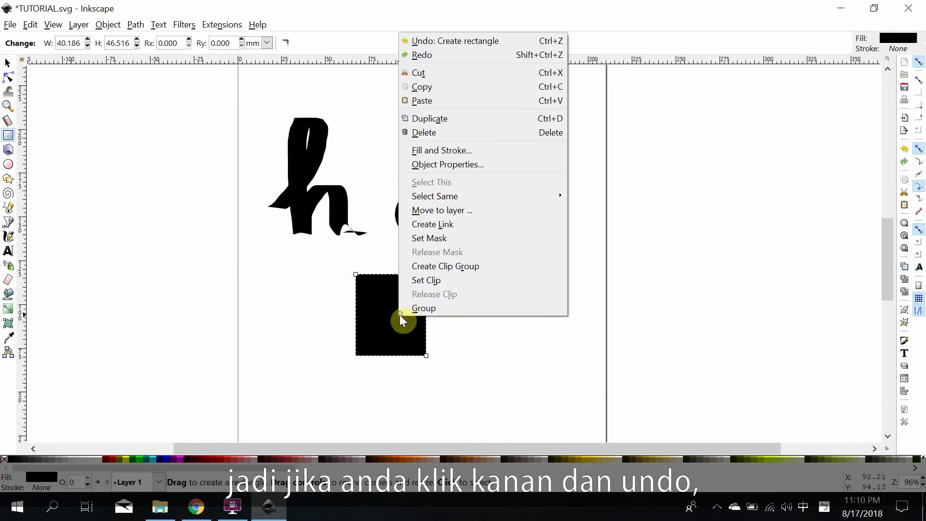
click(489, 41)
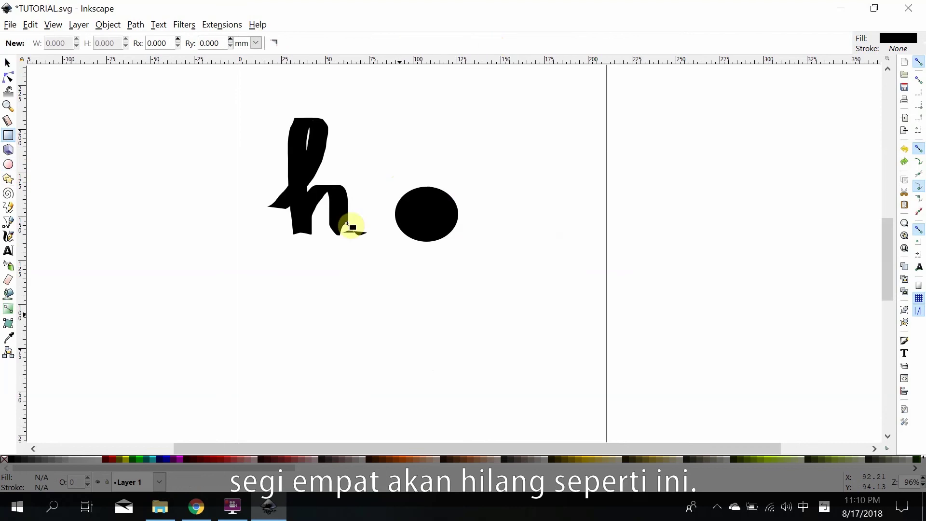